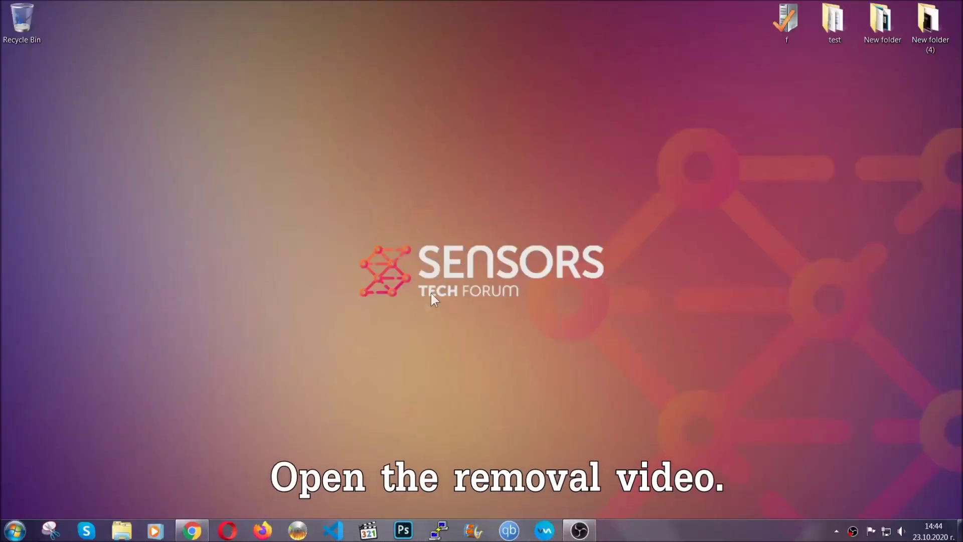
- Download SpyHunter-Installer.exe from the sensorstechforum removal guide linked under the YouTube video and run it
click(191, 532)
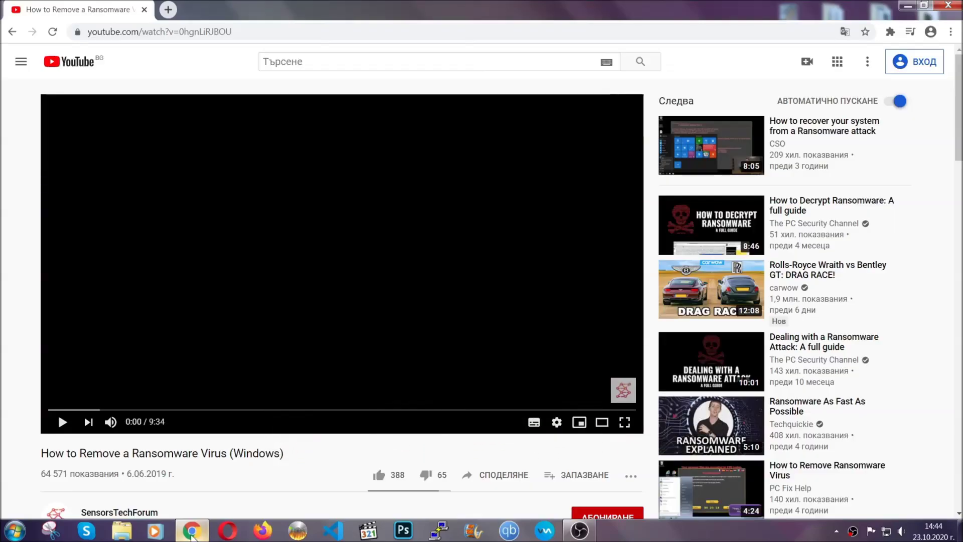
scroll(177, 407, down, 4)
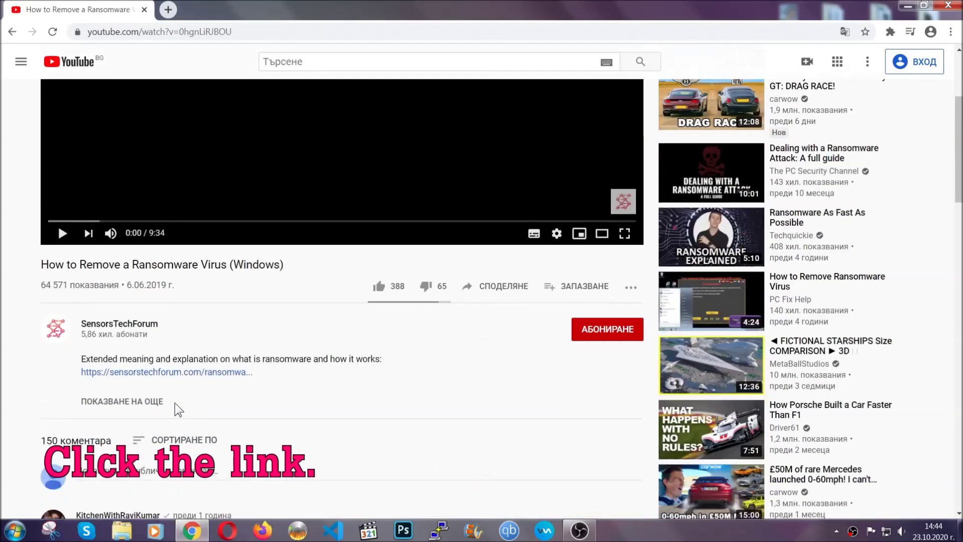
click(191, 374)
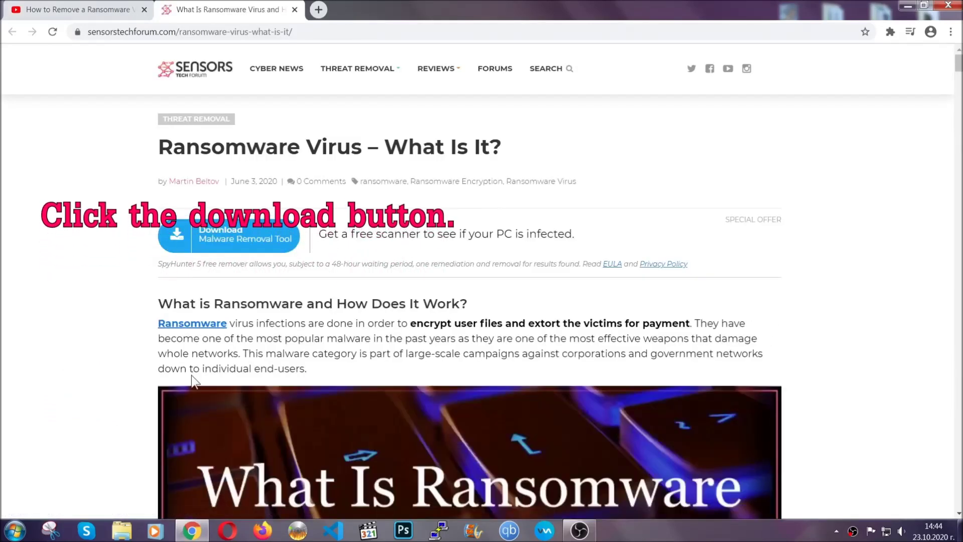
click(218, 236)
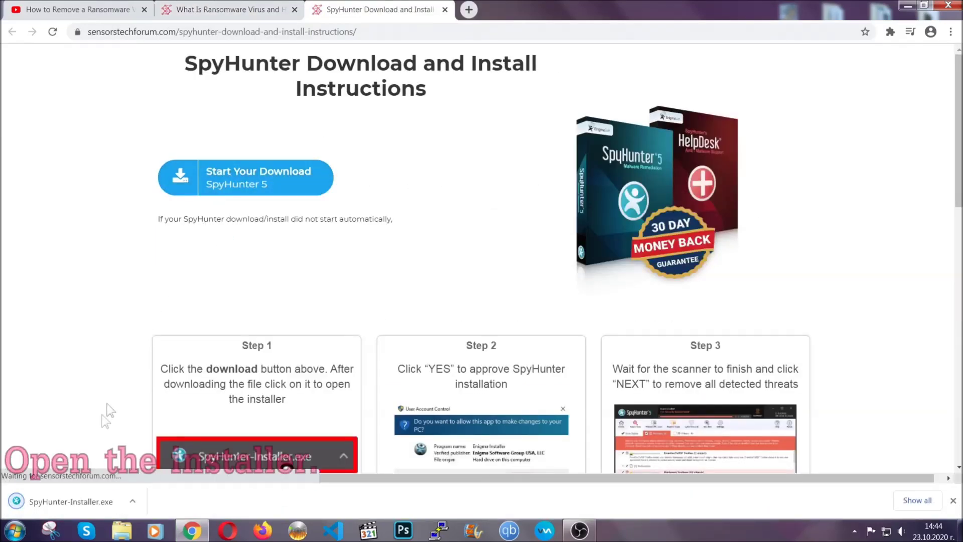
click(69, 502)
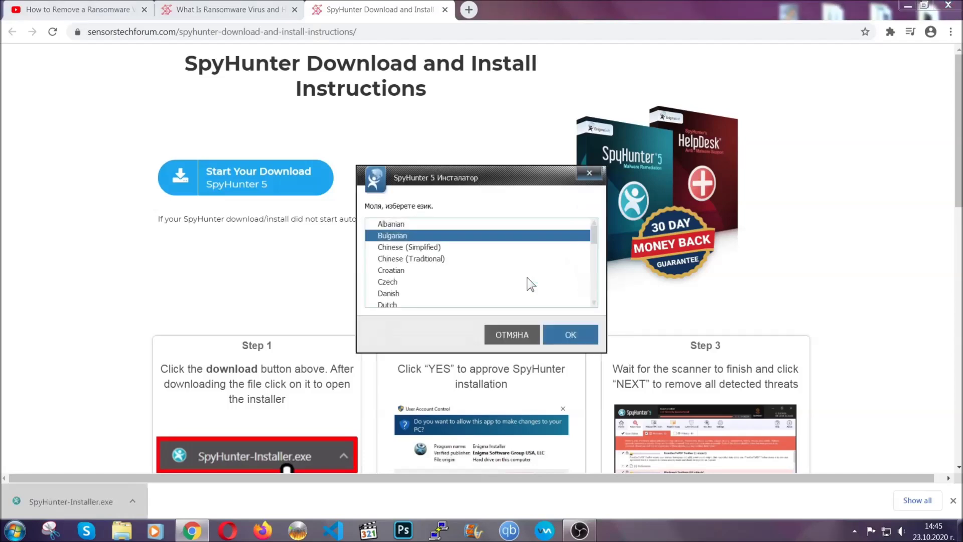
- Install SpyHunter 5 in English, accepting the EULA and Privacy Policy, and finish setup
scroll(494, 274, down, 2)
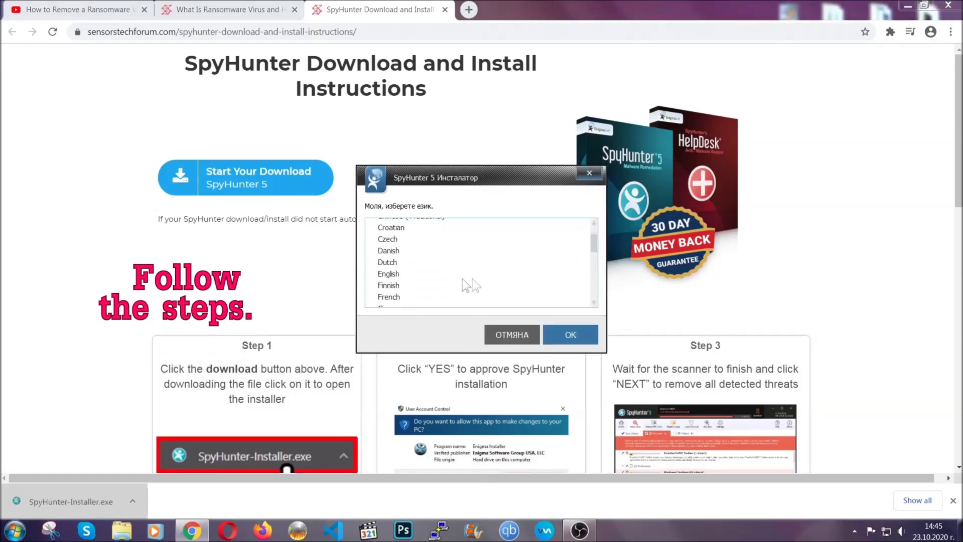
click(451, 275)
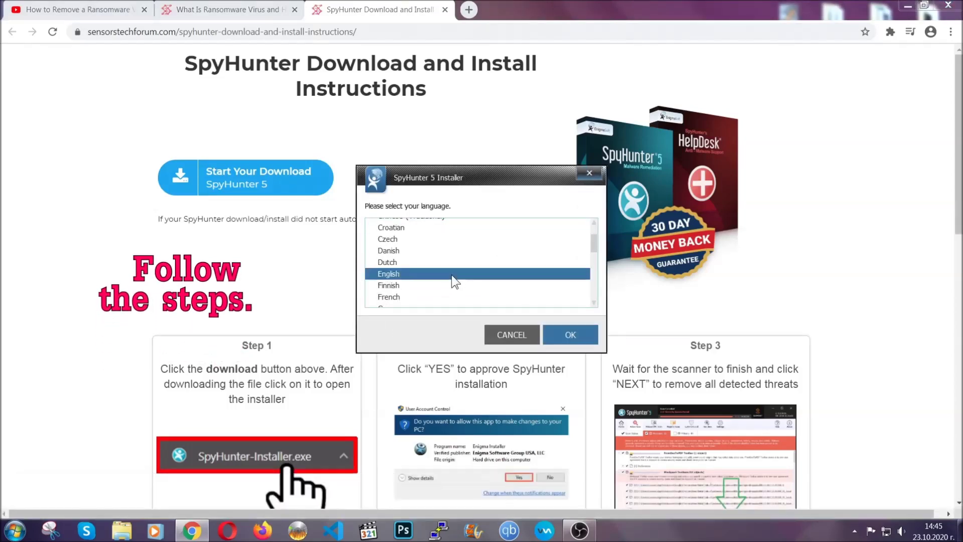
click(558, 334)
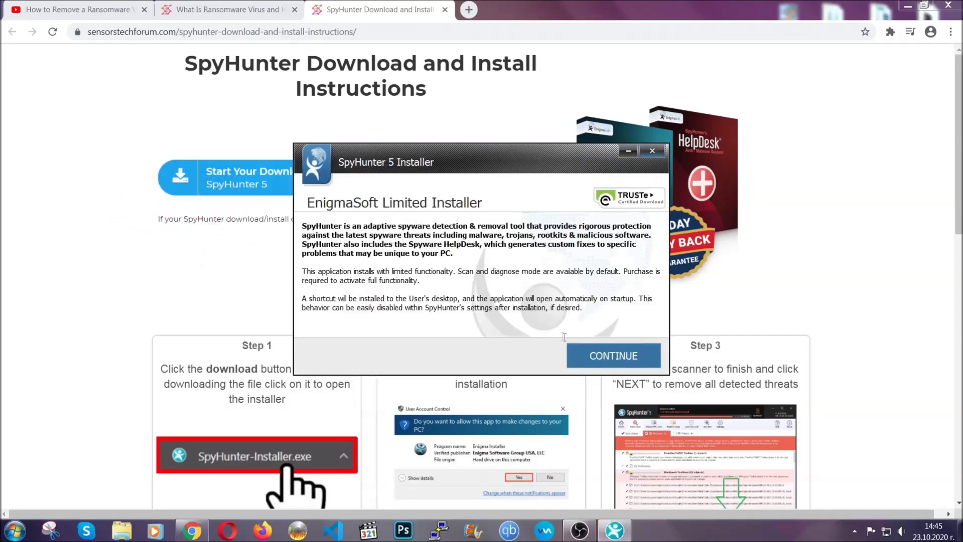
click(582, 348)
click(552, 326)
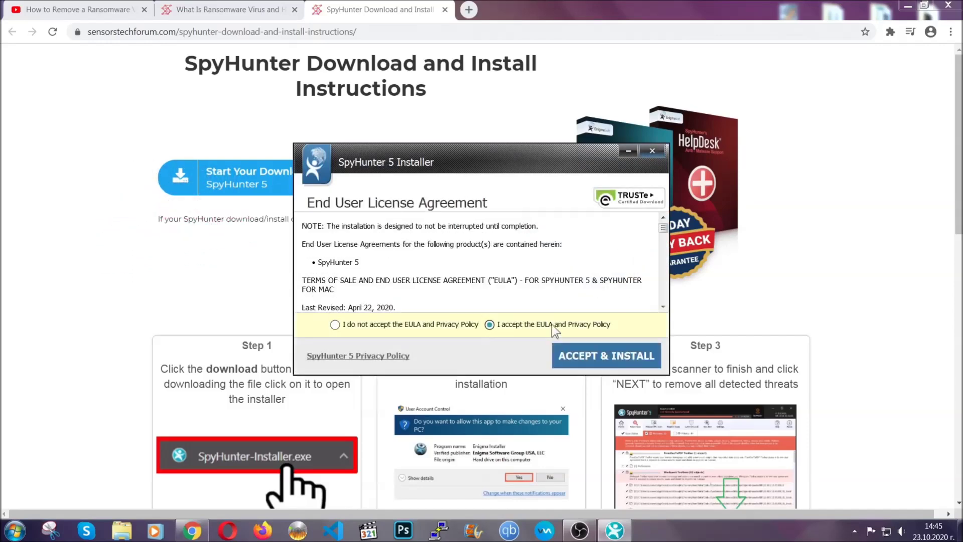
click(574, 351)
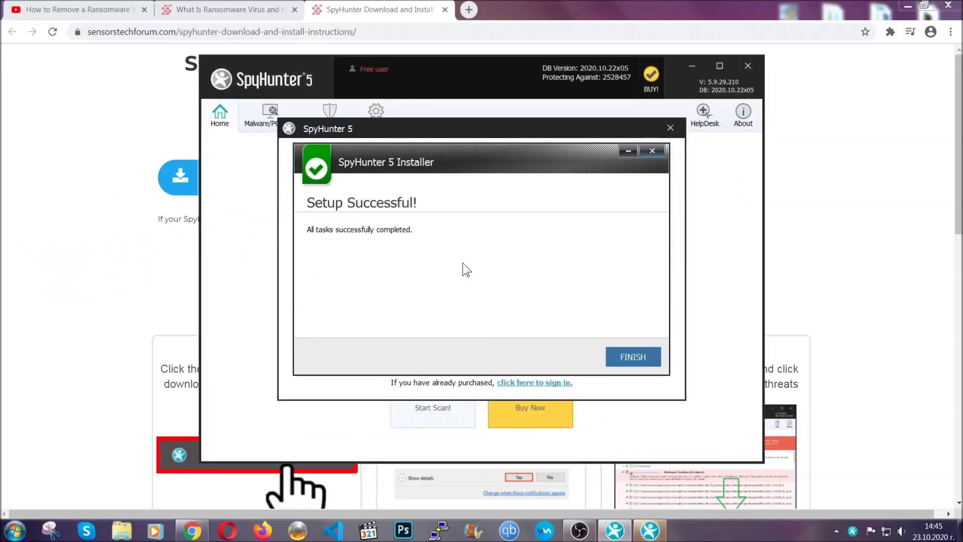
click(615, 357)
- Dismiss the SpyHunter 5 registration prompt so its threat scan proceeds
click(616, 358)
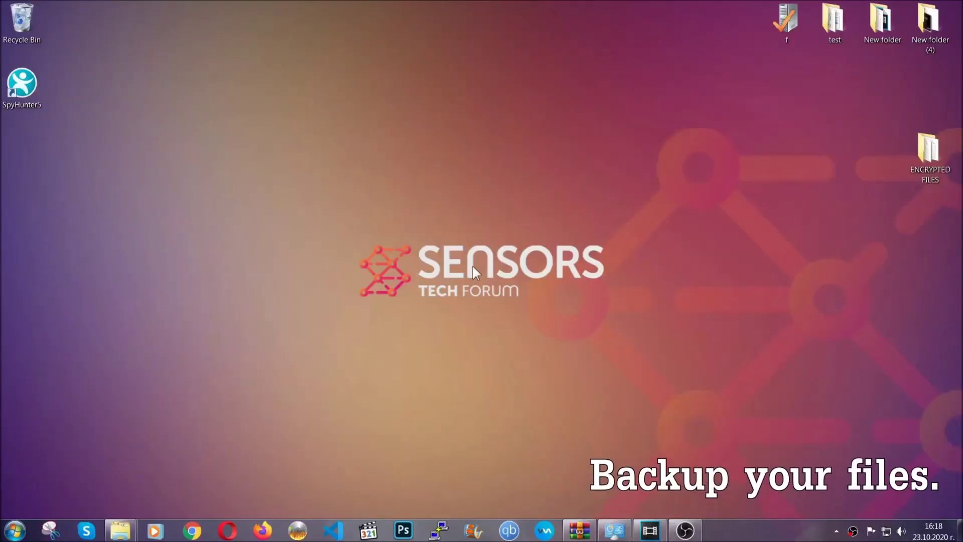
- Copy all six .efji files from the ENCRYPTED FILES folder
double_click(923, 155)
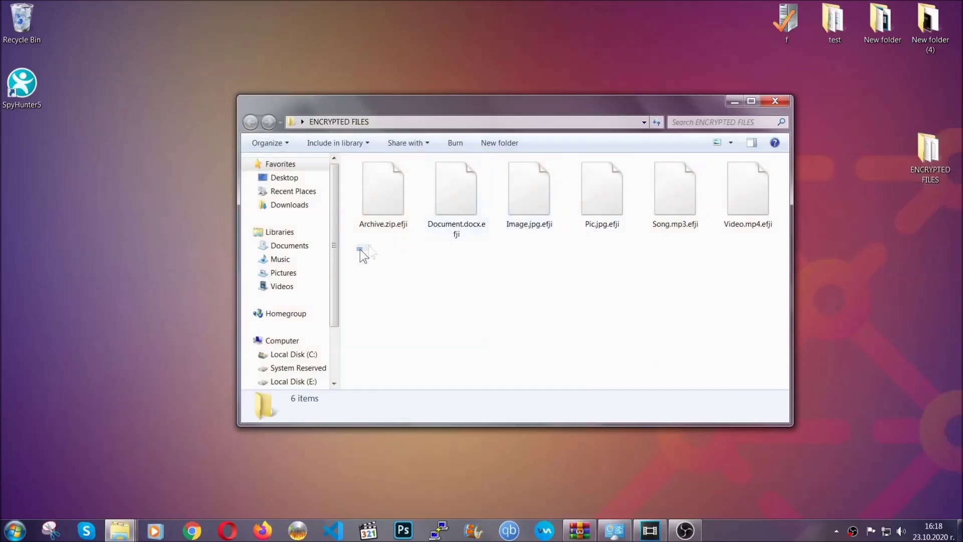
drag(363, 255, 750, 181)
right_click(753, 181)
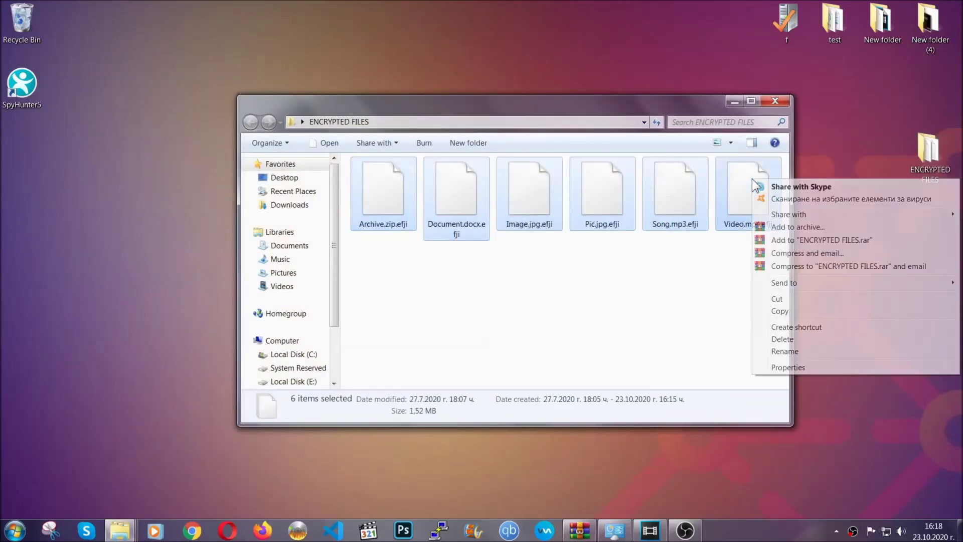
click(778, 311)
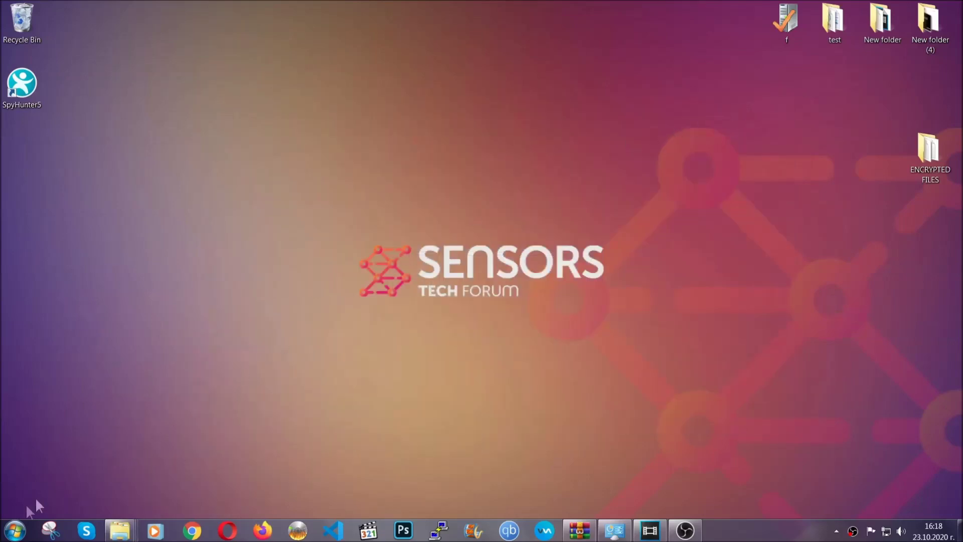
- Paste the six copied files onto FLASH DRIVE (H:) and close its window
click(14, 530)
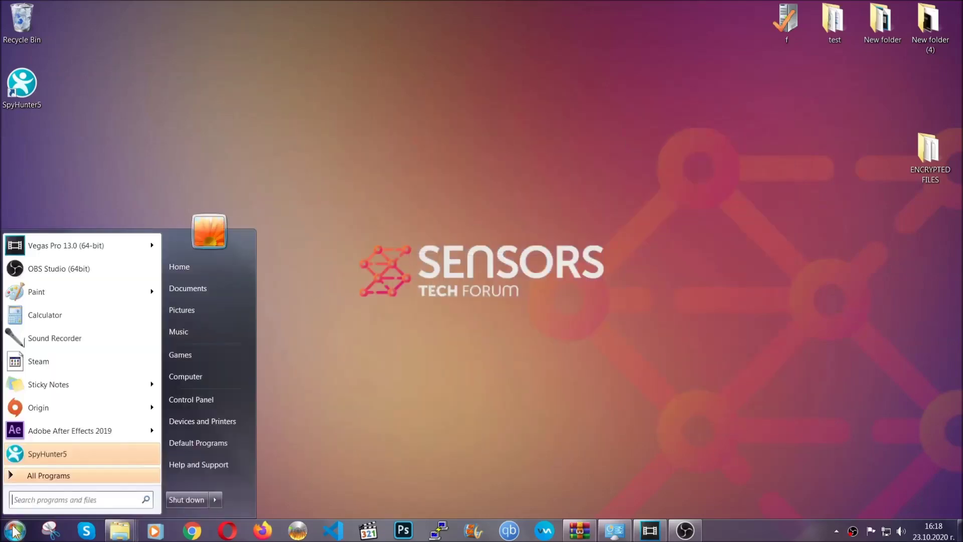
click(181, 377)
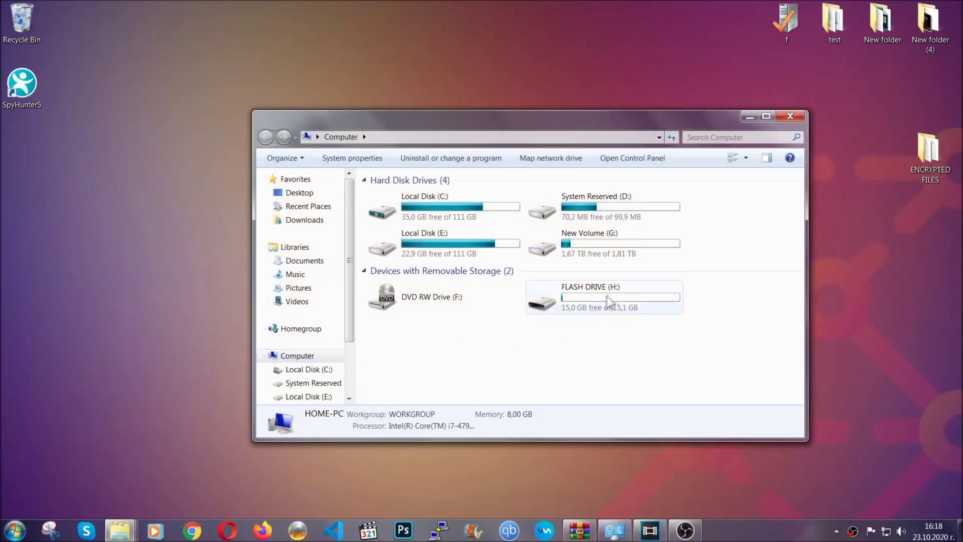
double_click(607, 296)
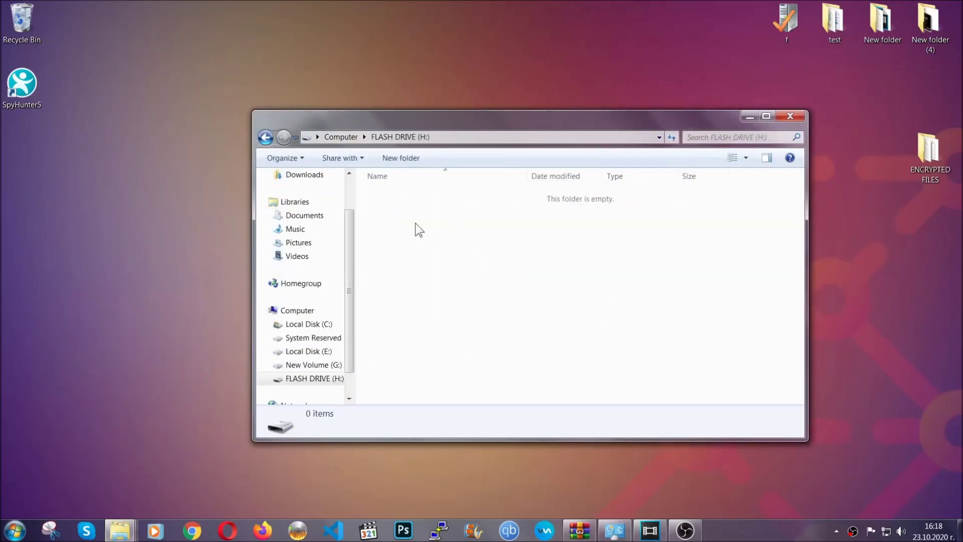
right_click(416, 226)
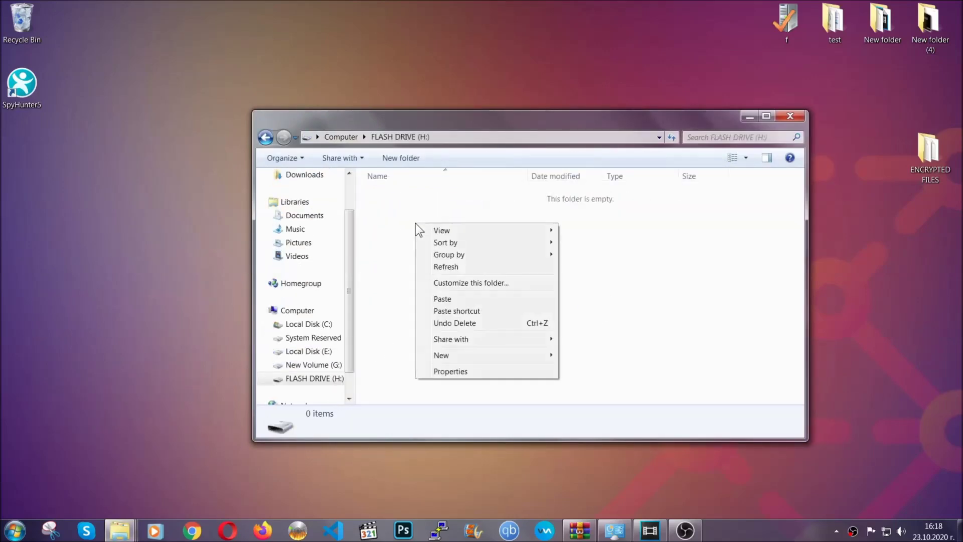
click(438, 299)
click(439, 300)
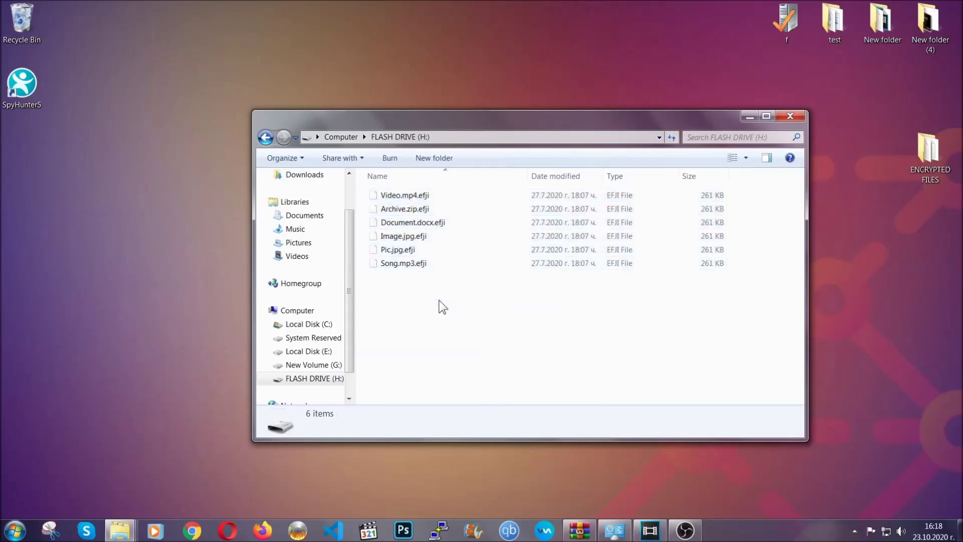
click(791, 117)
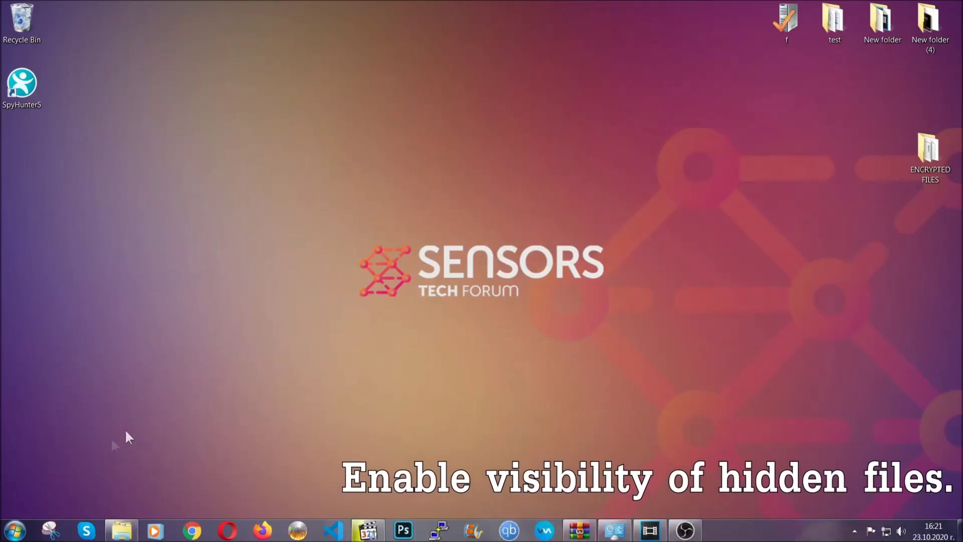
- Find the 'hidden files and folders' setting and apply Show hidden files, folders, and drives
click(15, 530)
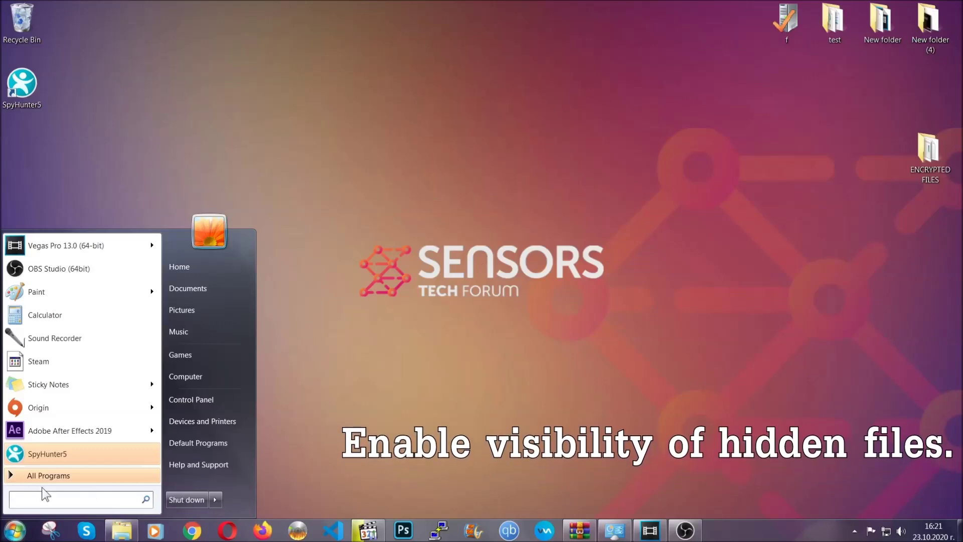
text(showh)
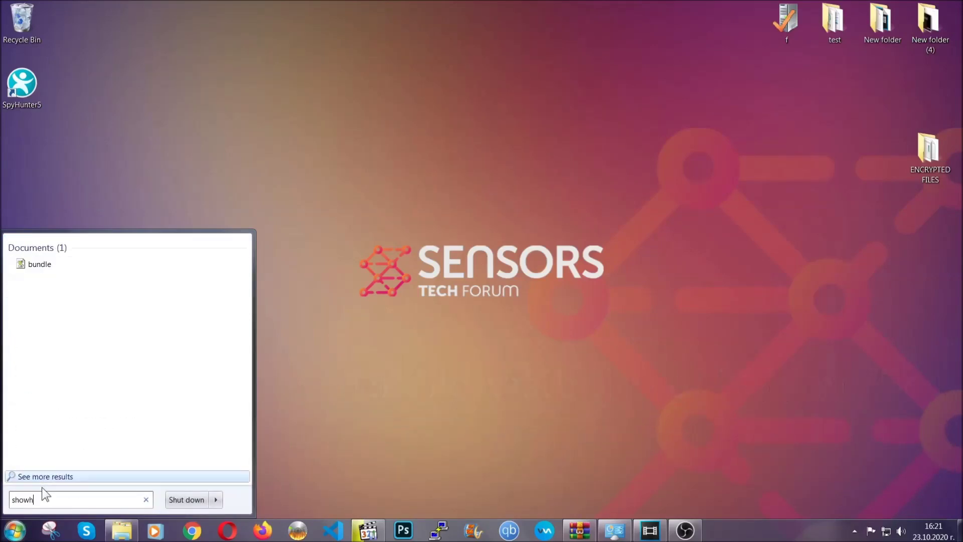
key(BackSpace)
text(hidden file)
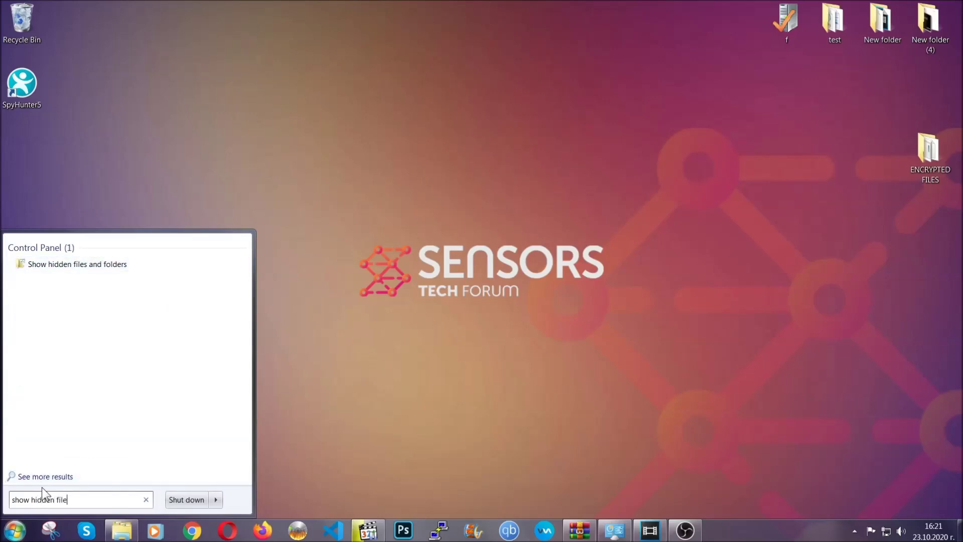
text(s and folders)
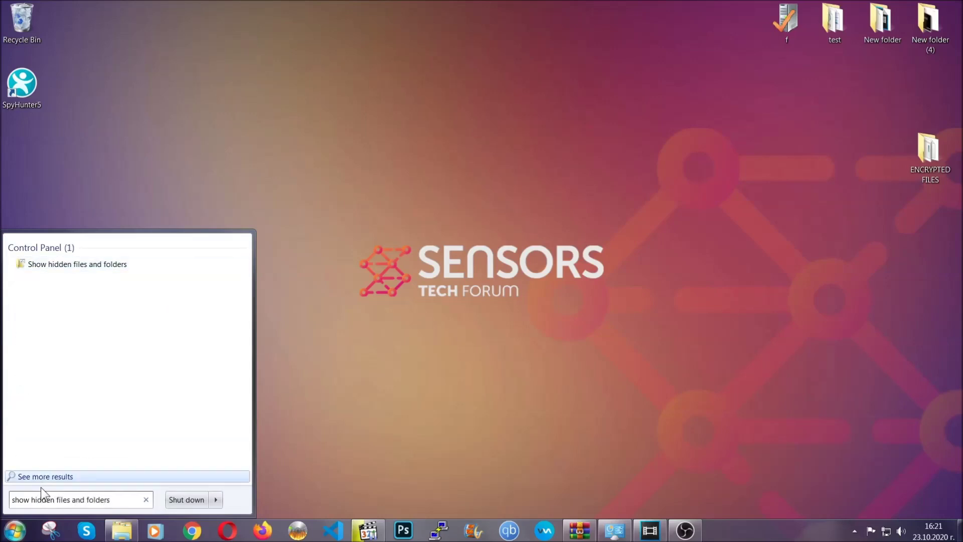
click(115, 266)
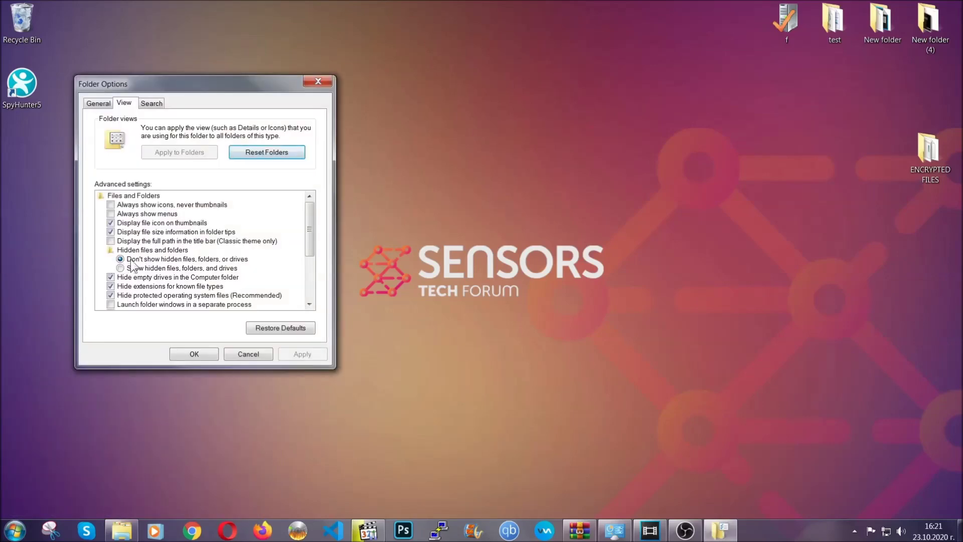
click(137, 268)
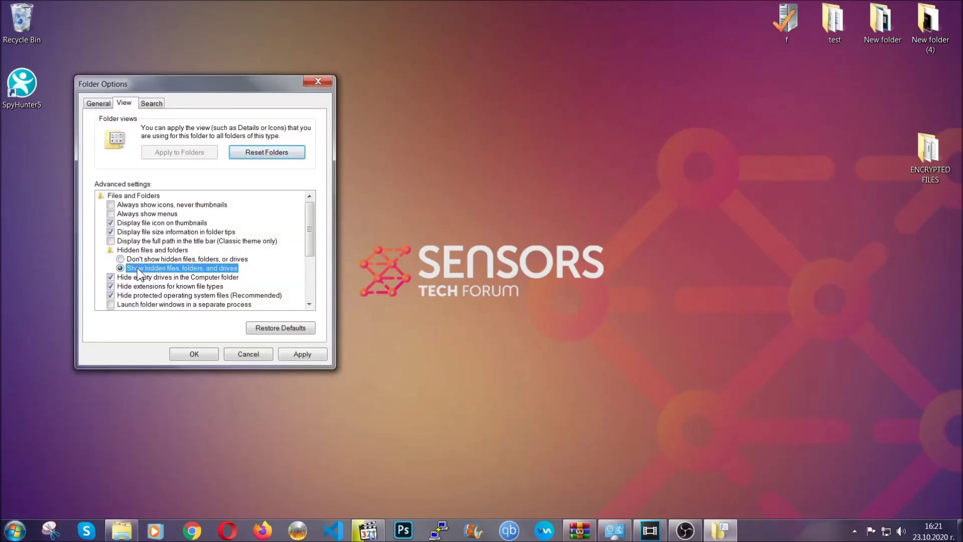
click(300, 354)
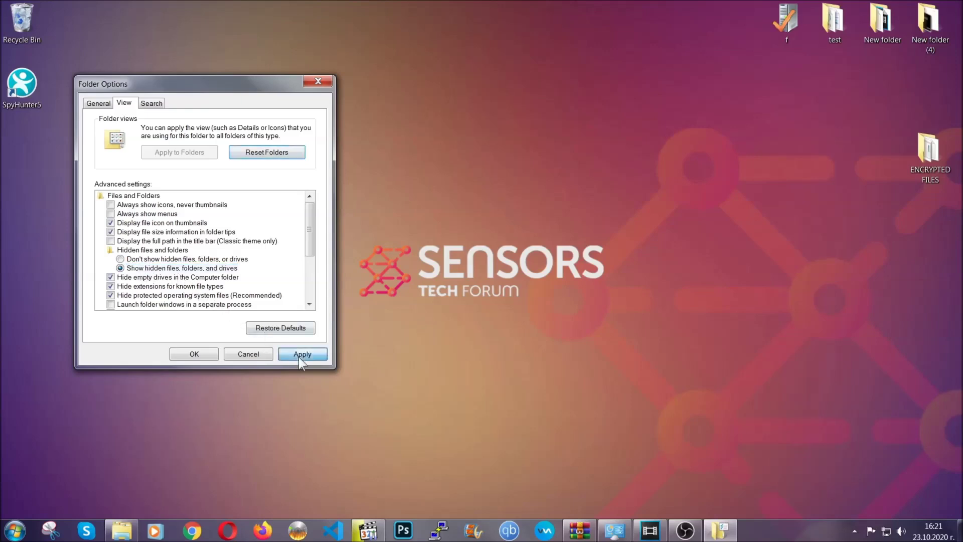
click(194, 354)
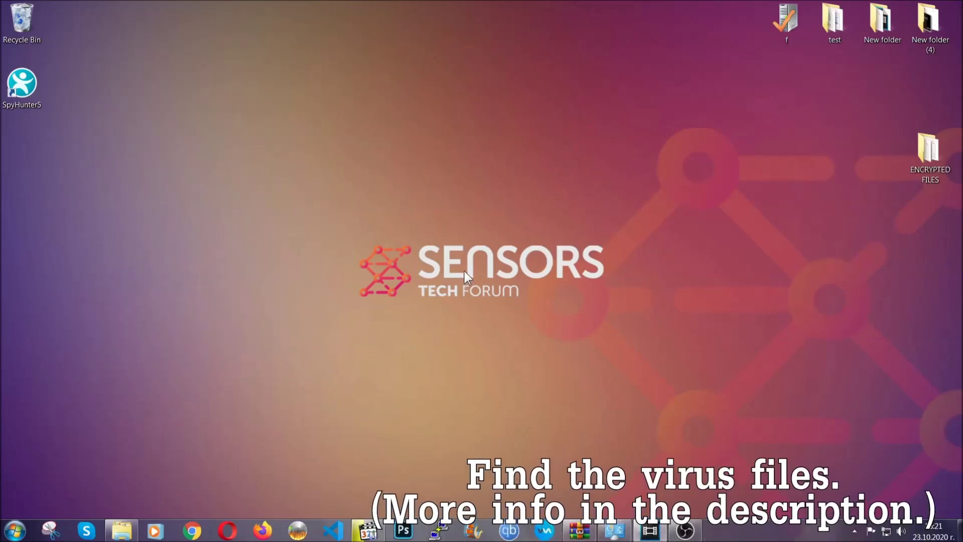
click(15, 526)
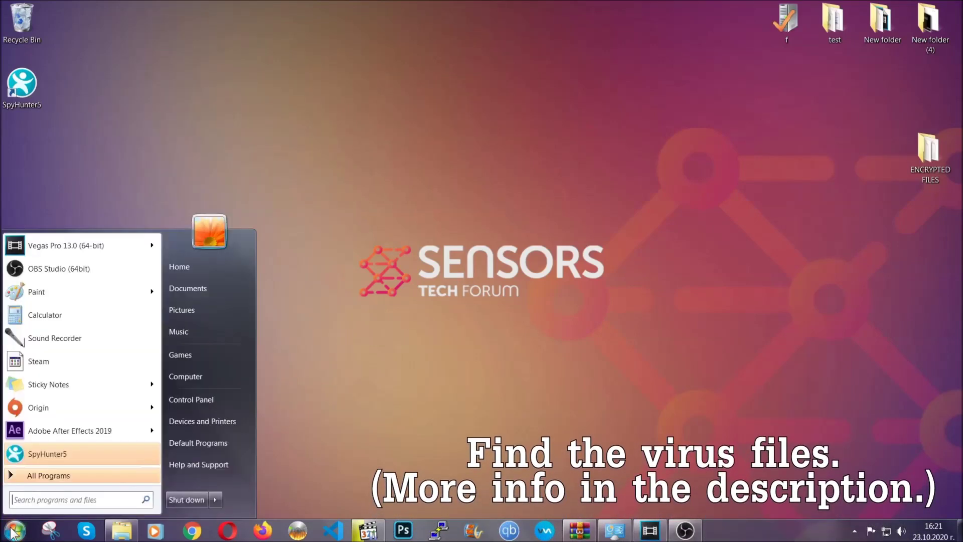
- Search the whole computer for 'fileextension:exe Example Virus' and select the EXAMPLE VIRUS NAME result
click(200, 375)
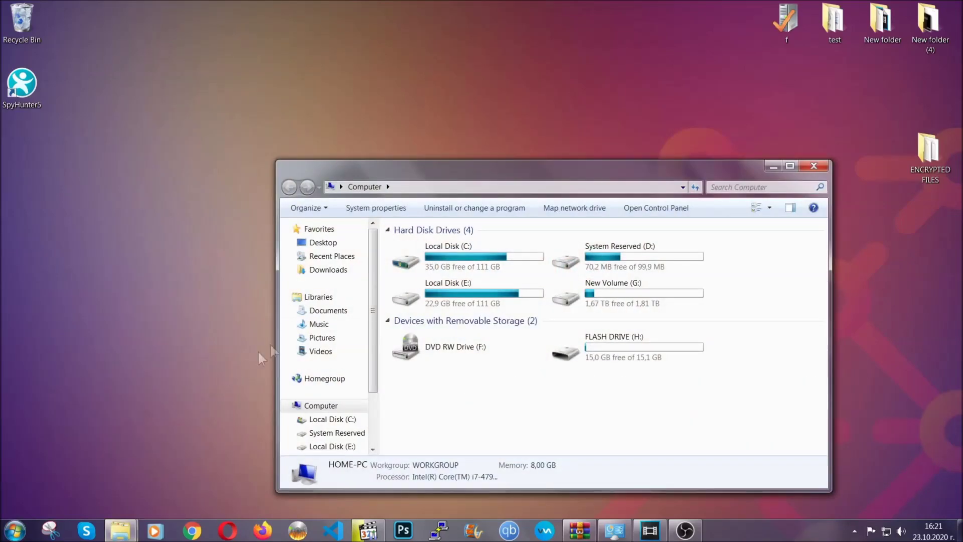
drag(523, 170, 460, 129)
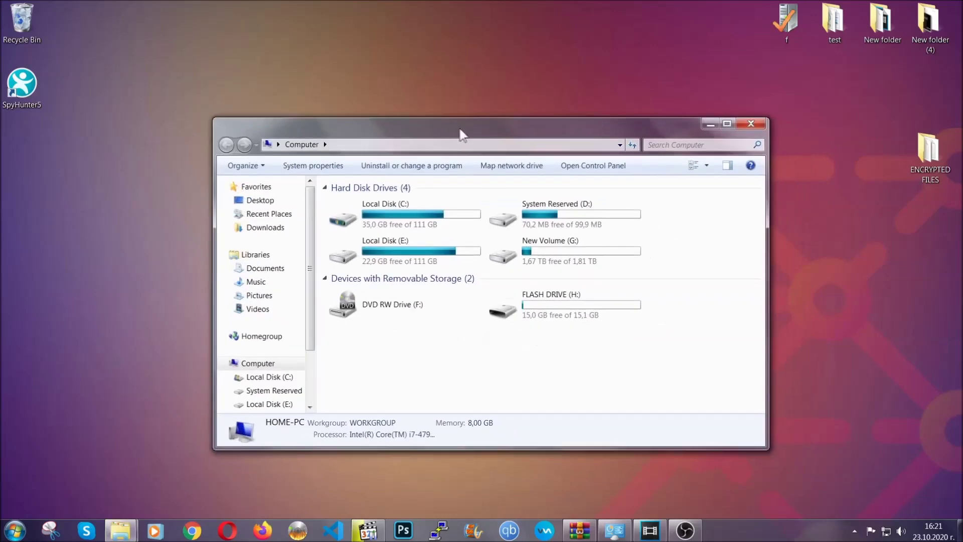
click(656, 144)
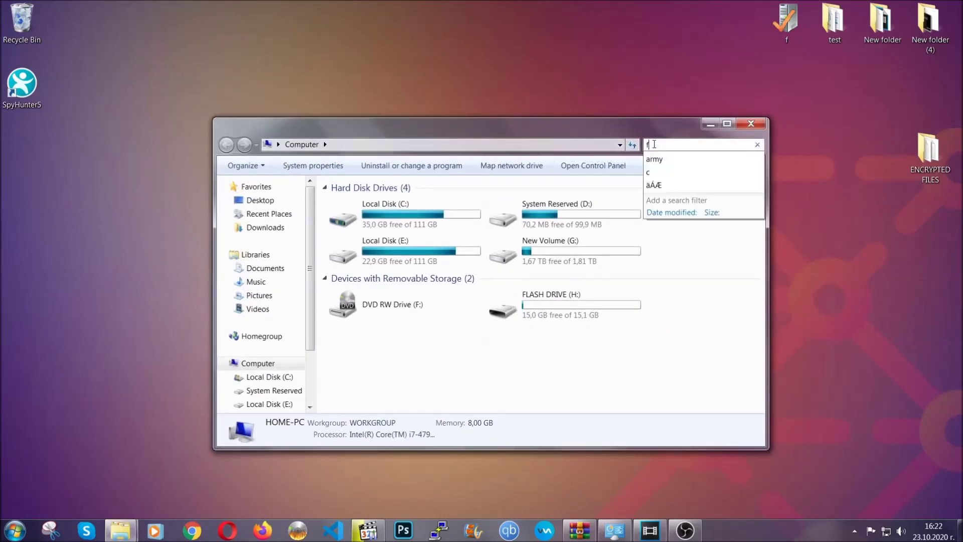
text(fileextens)
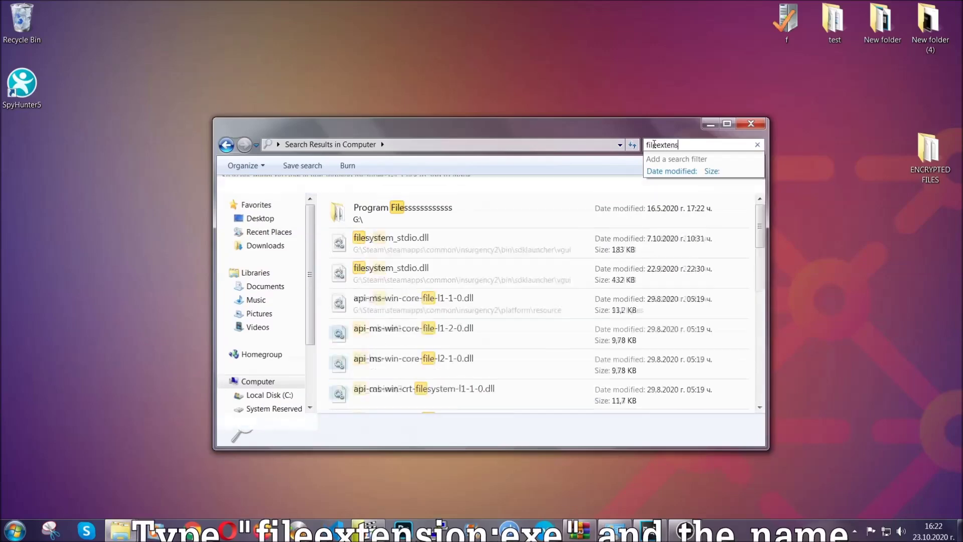
text(ion:ex)
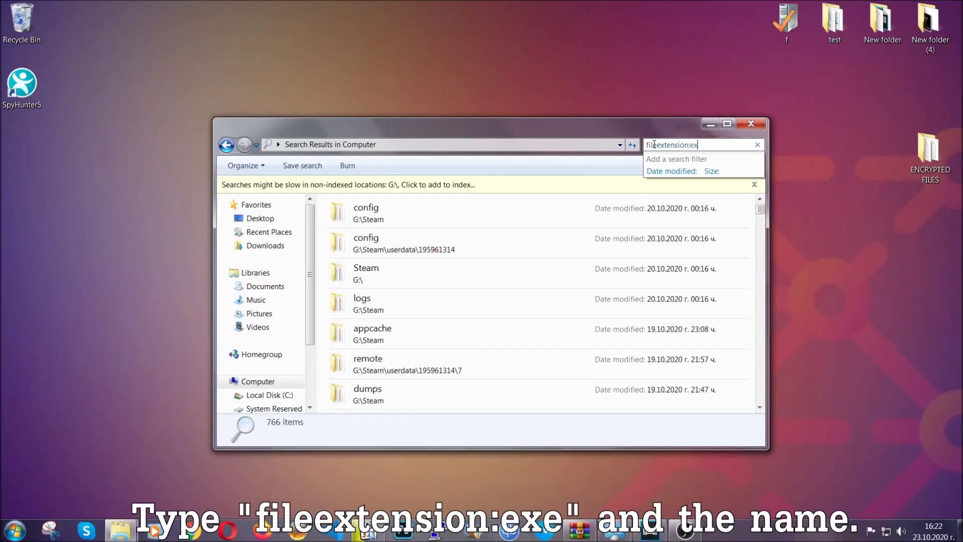
text(e Exa)
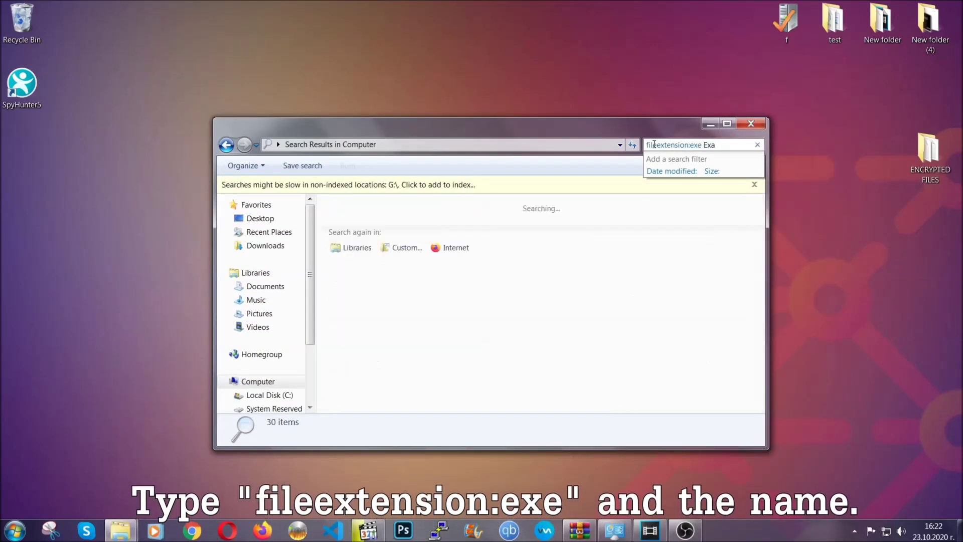
text(mple Virs)
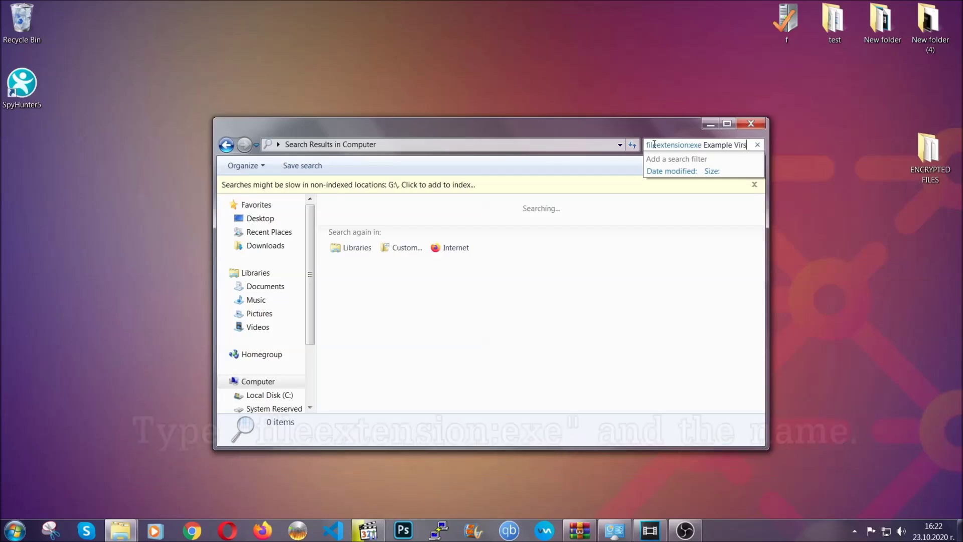
key(BackSpace)
text(us Name)
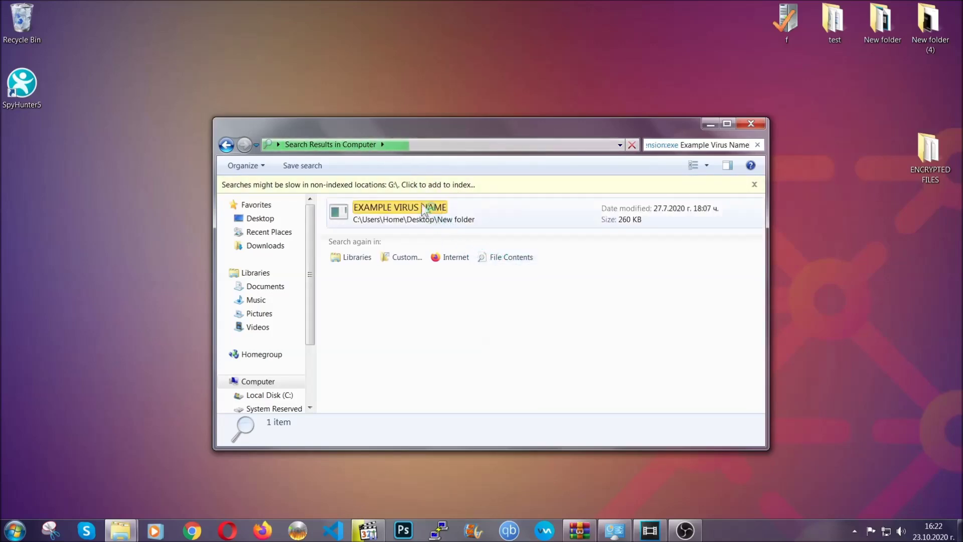
click(424, 210)
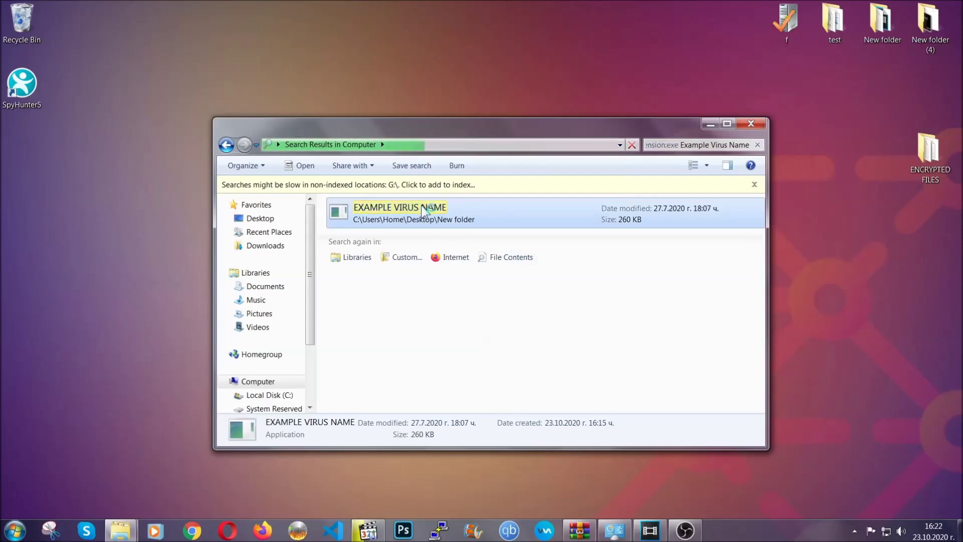
- Send the found EXAMPLE VIRUS NAME application to the Recycle Bin and close the search window
right_click(422, 205)
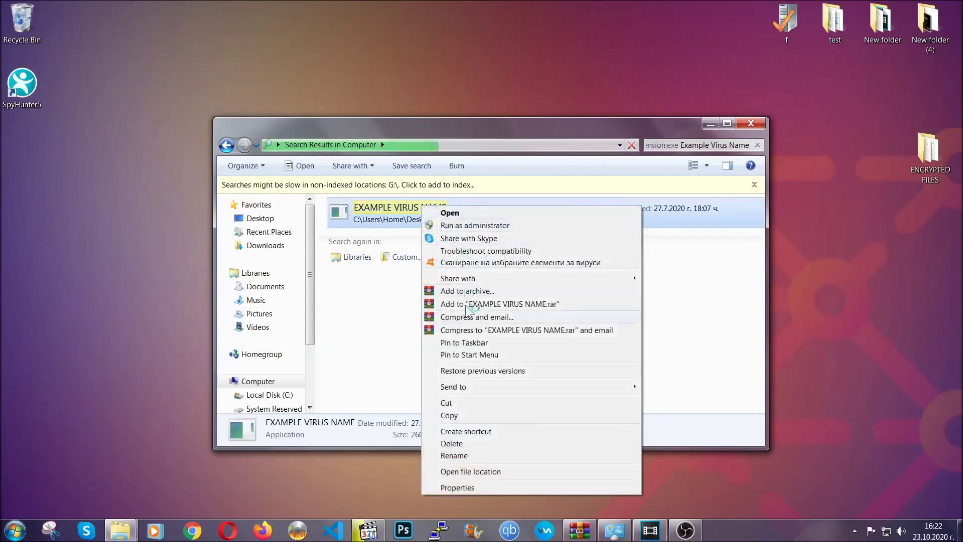
click(465, 443)
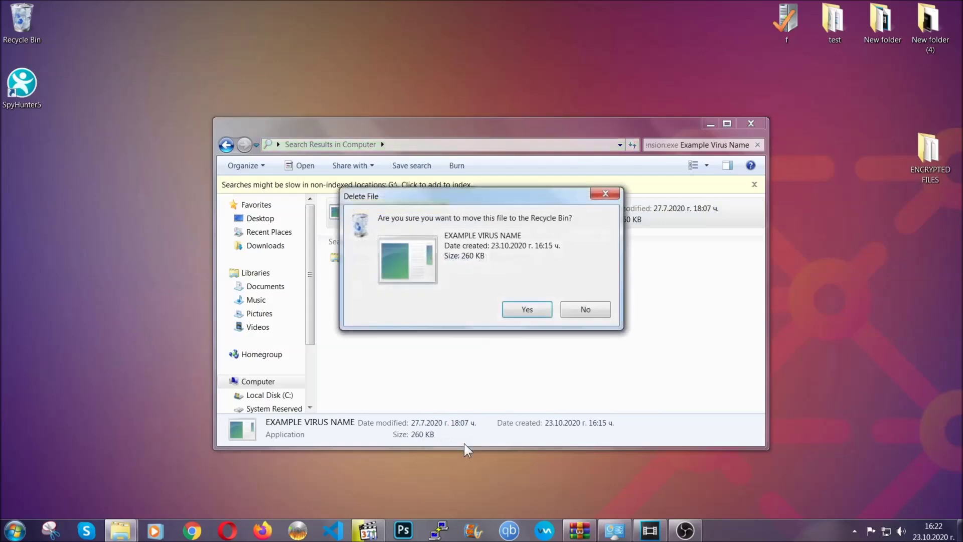
click(527, 309)
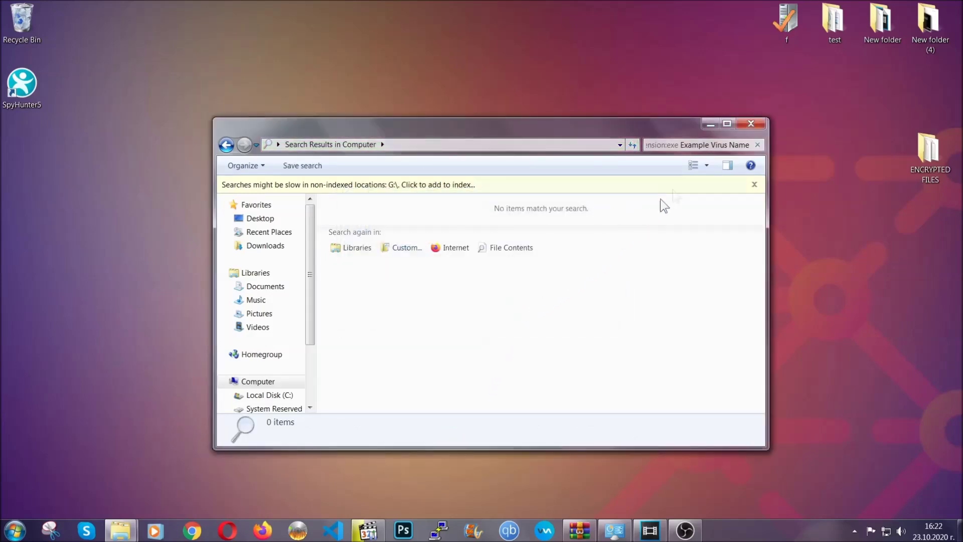
click(751, 123)
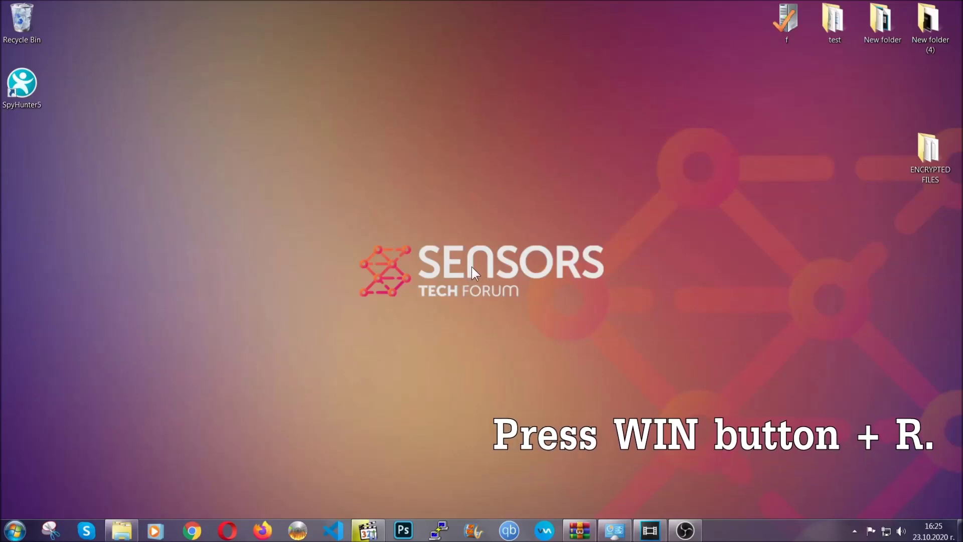
- Run REGEDIT from the Win+R dialog, replacing the old cmd entry
key(super+r)
click(103, 453)
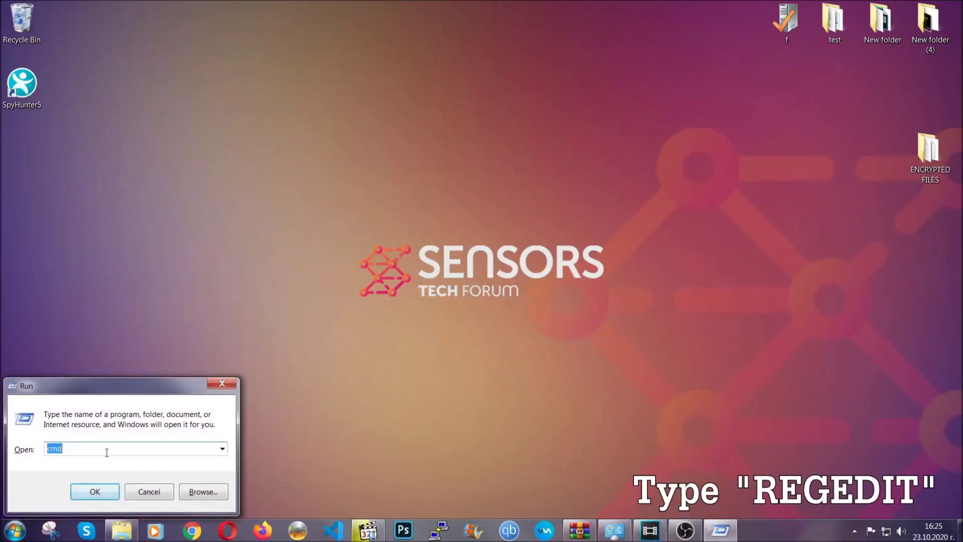
drag(100, 454, 17, 456)
text(RE)
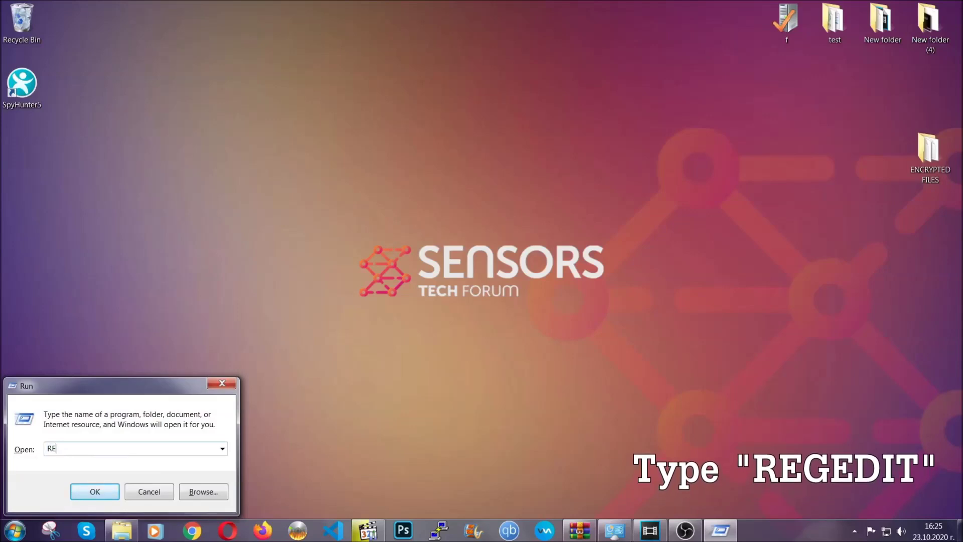
text(GEDIT)
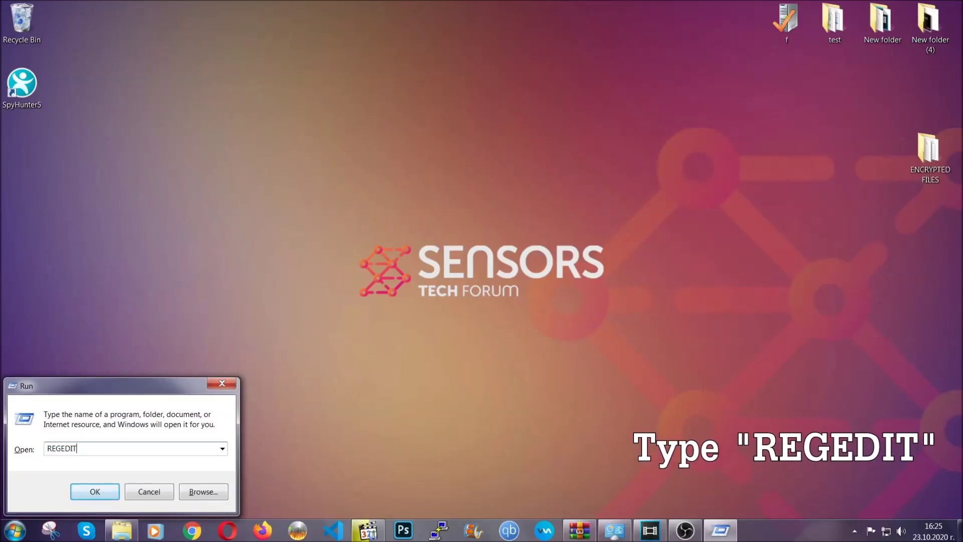
click(84, 489)
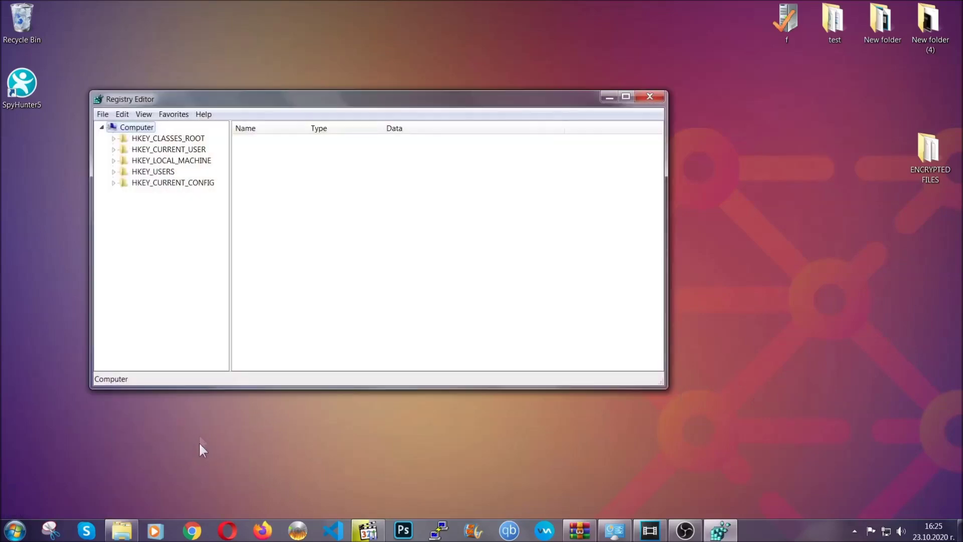
- Export the whole registry to a file named BACKUP on the Desktop
click(103, 114)
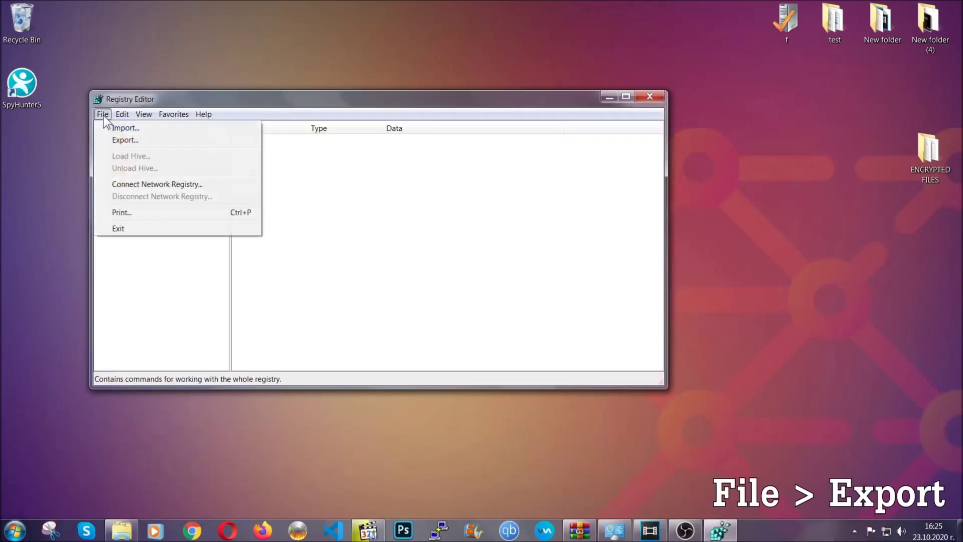
click(126, 138)
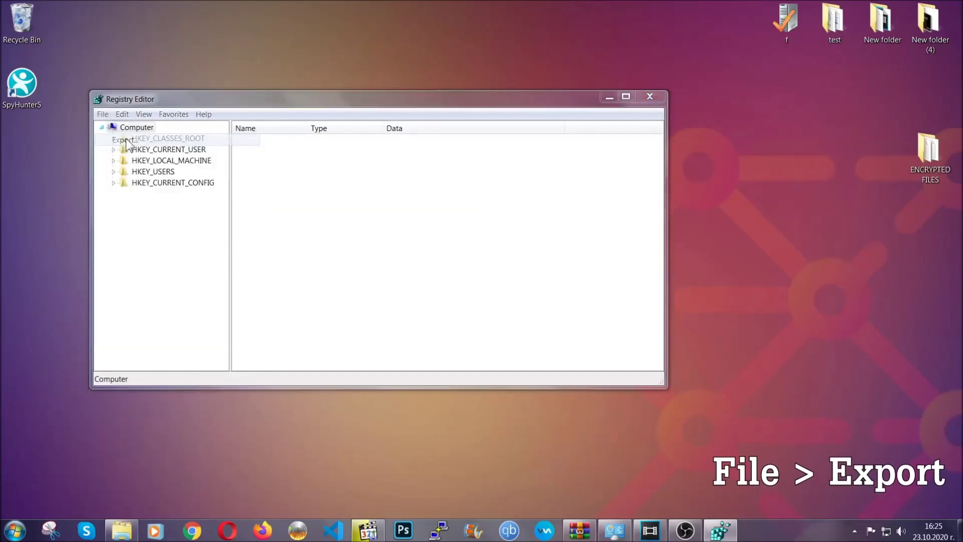
click(125, 212)
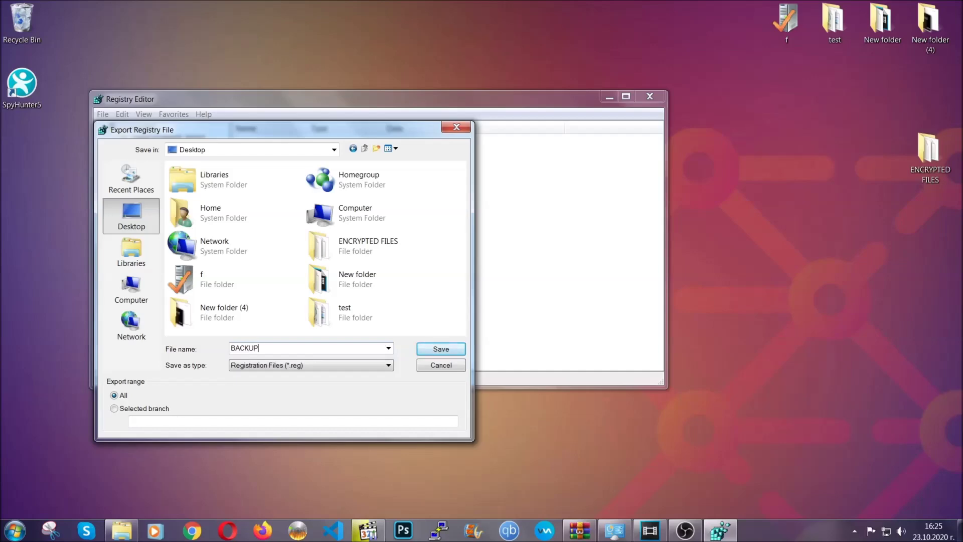
click(435, 351)
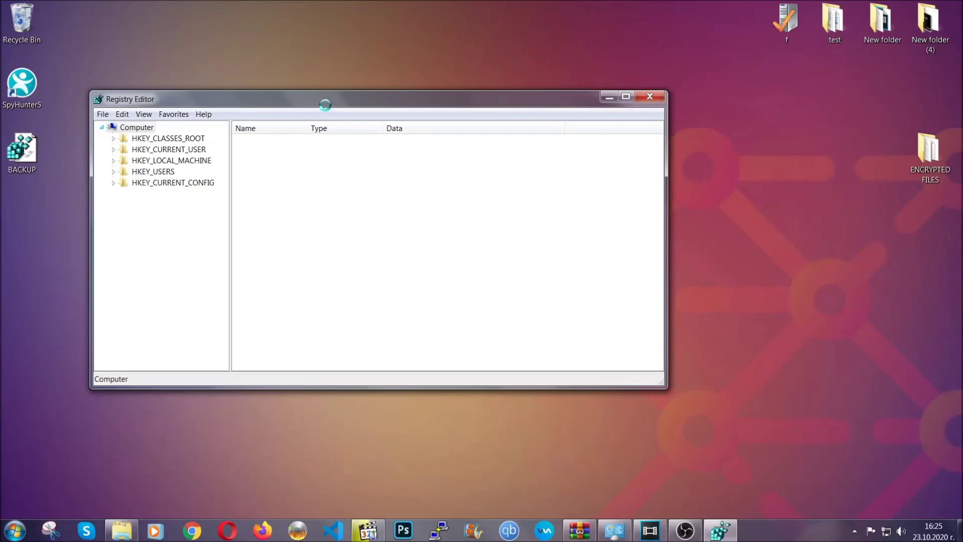
- Move Registry Editor toward the screen centre and bring up its Find dialog with Ctrl+F
drag(325, 105, 420, 136)
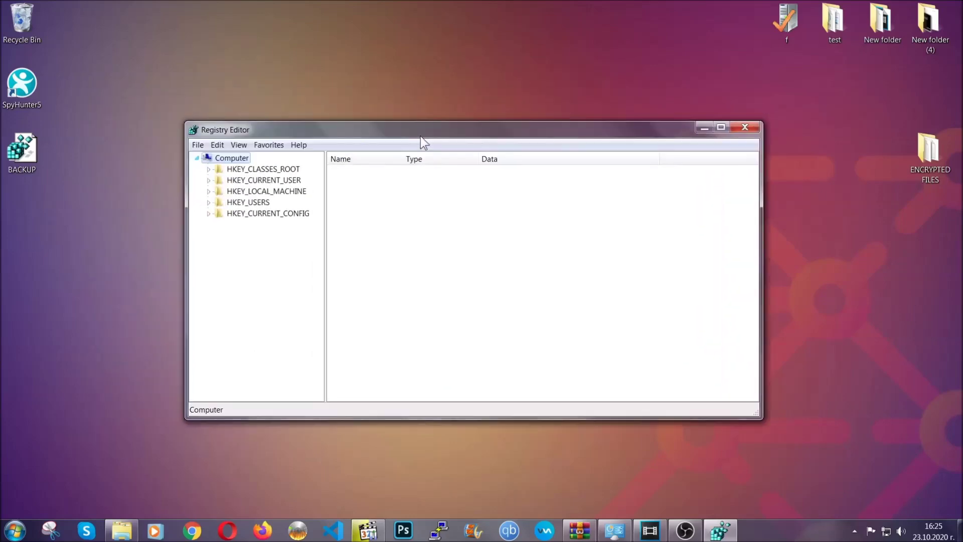
click(197, 146)
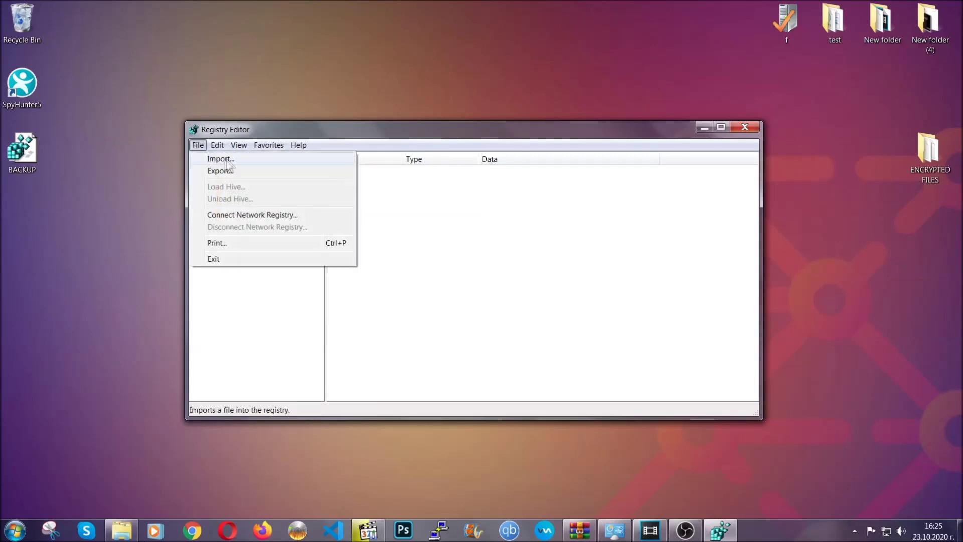
click(198, 145)
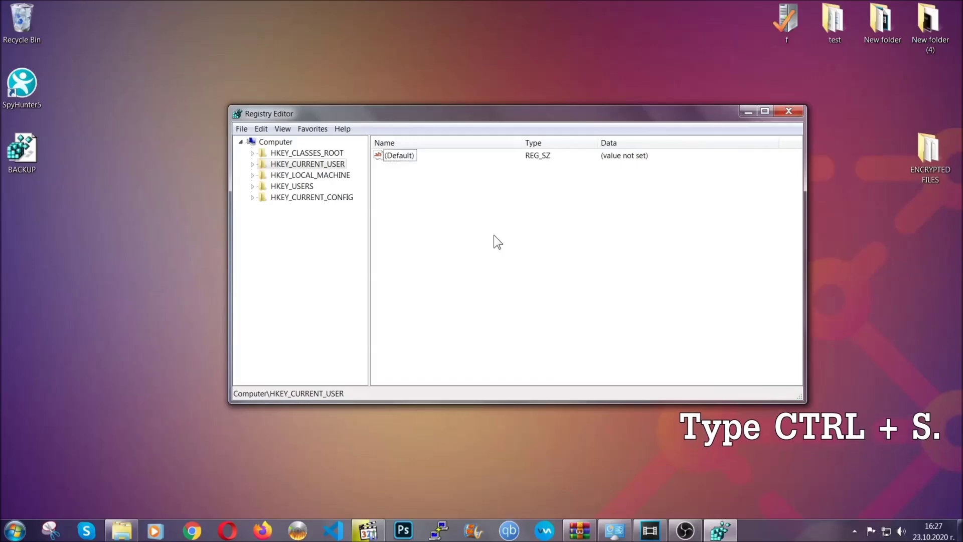
key(ctrl+f)
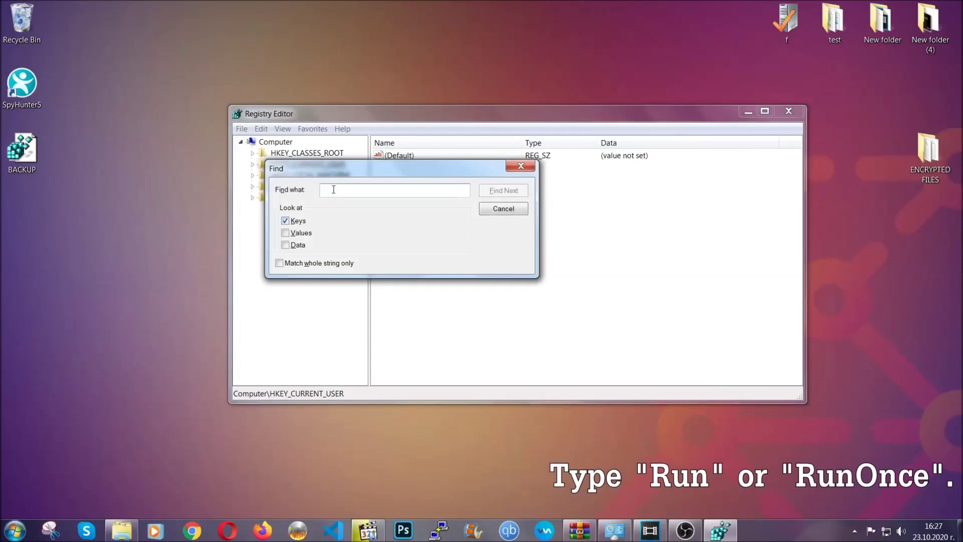
- Find the RunOnce key, reaching HKEY_CURRENT_USER\Software\Microsoft\Windows\CurrentVersion\RunOnce with only an unset (Default) value
text(RunO)
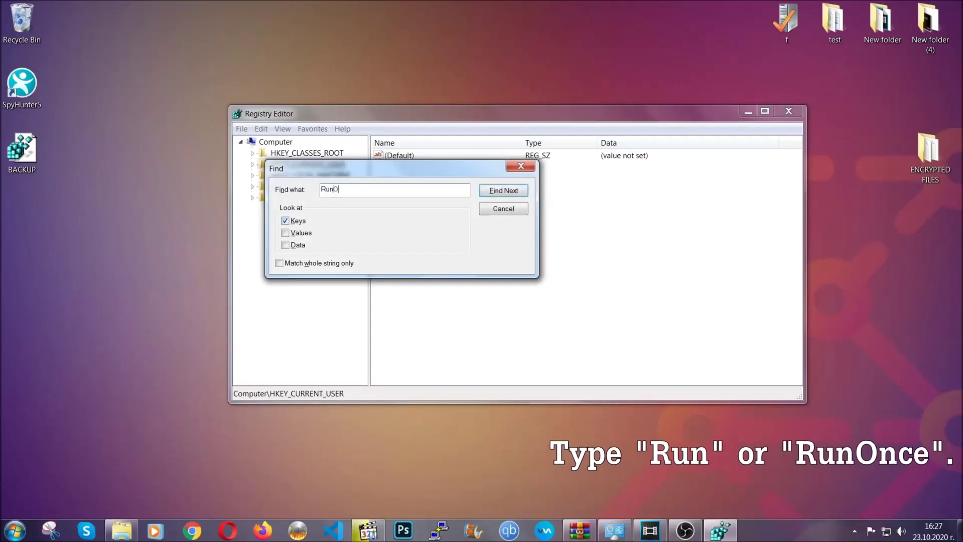
text(nce)
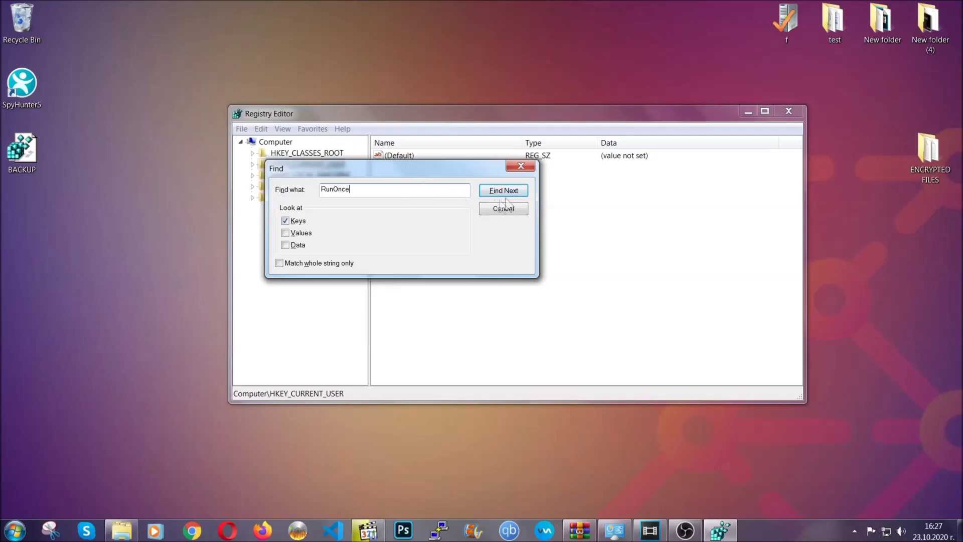
click(514, 192)
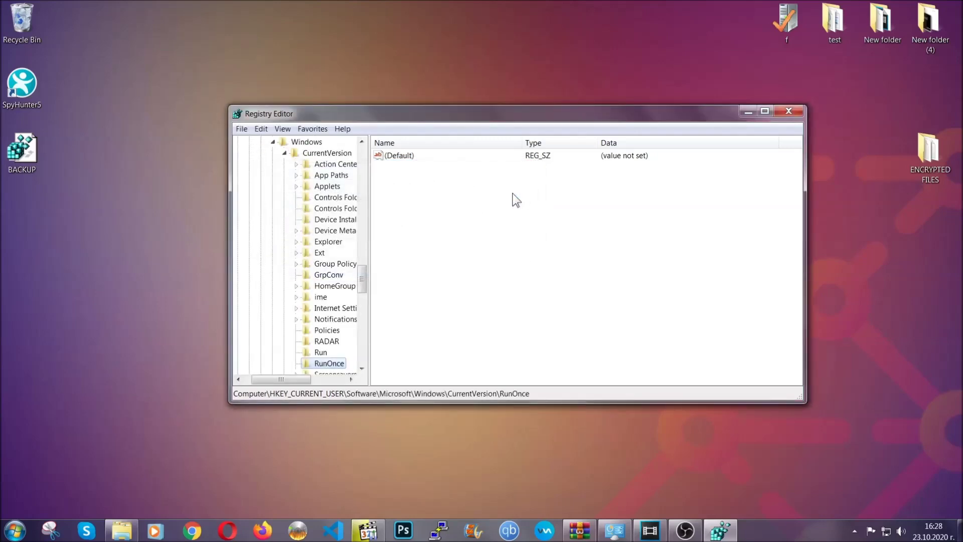
scroll(363, 281, down, 3)
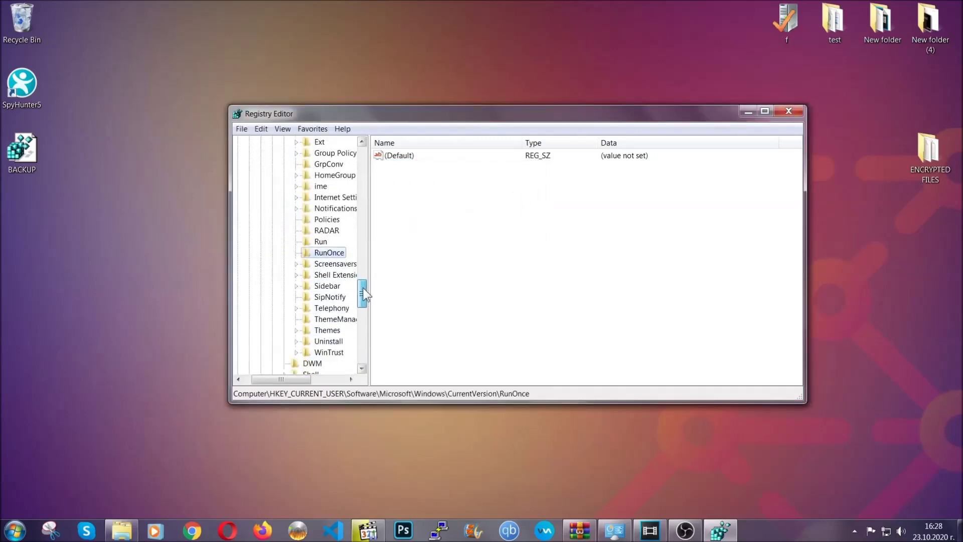
- Delete the THE VIRUS value from the HKEY_CURRENT_USER Run key, then close Registry Editor
click(320, 242)
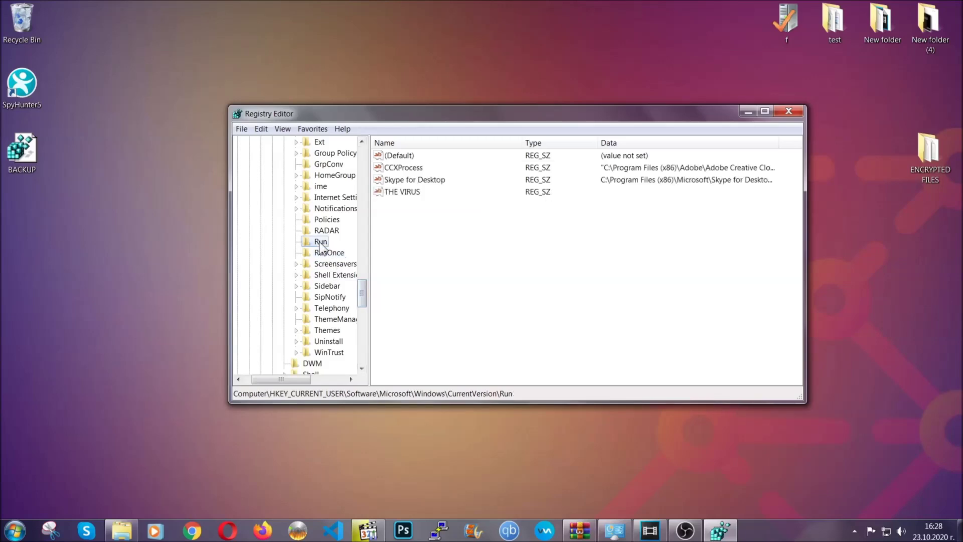
right_click(395, 193)
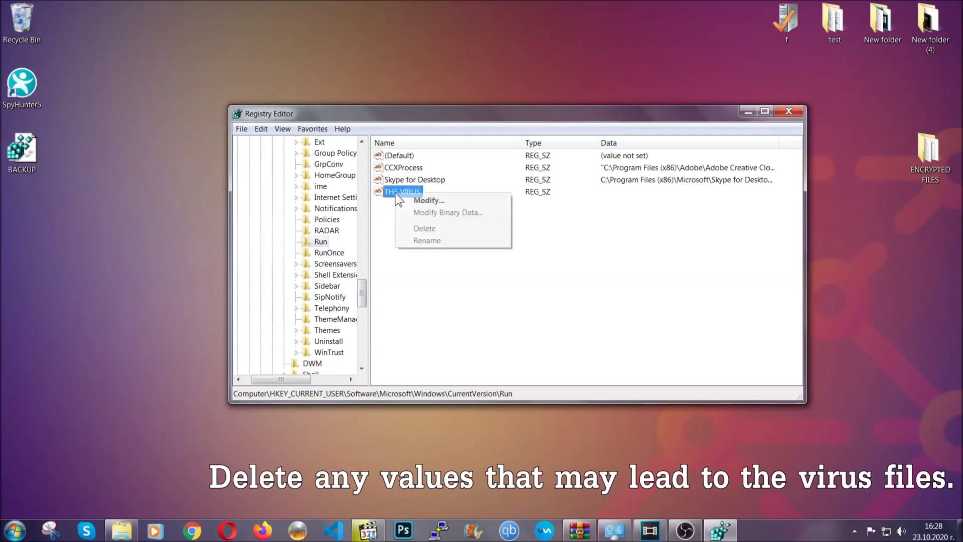
click(417, 228)
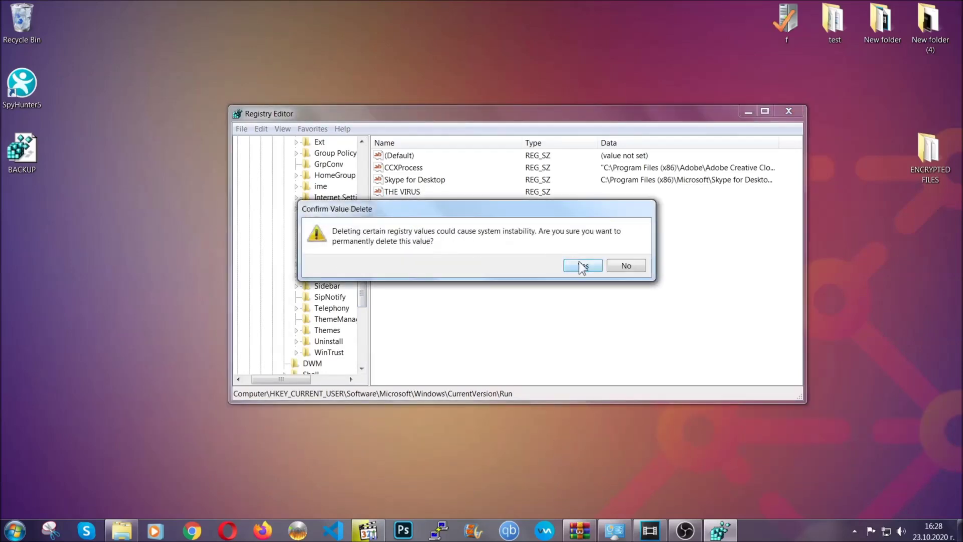
click(582, 266)
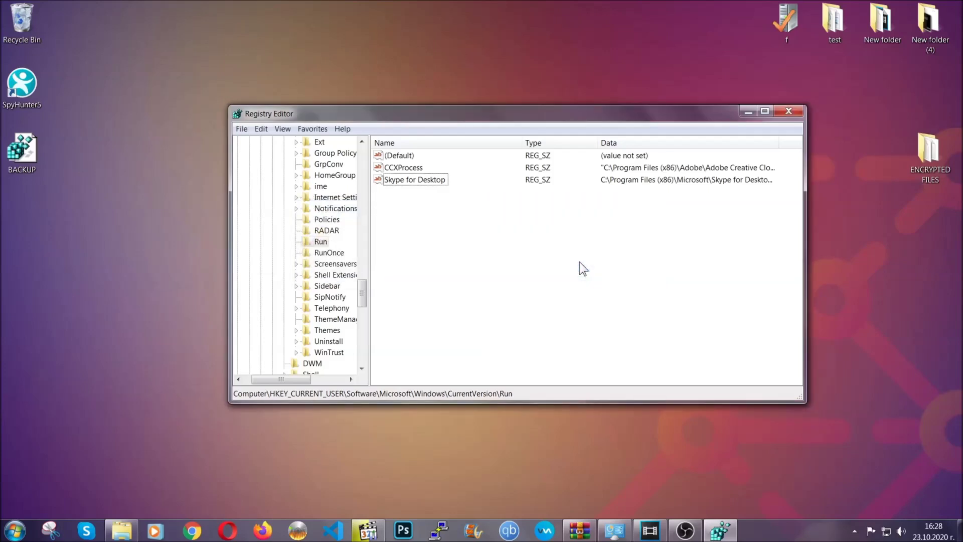
click(794, 107)
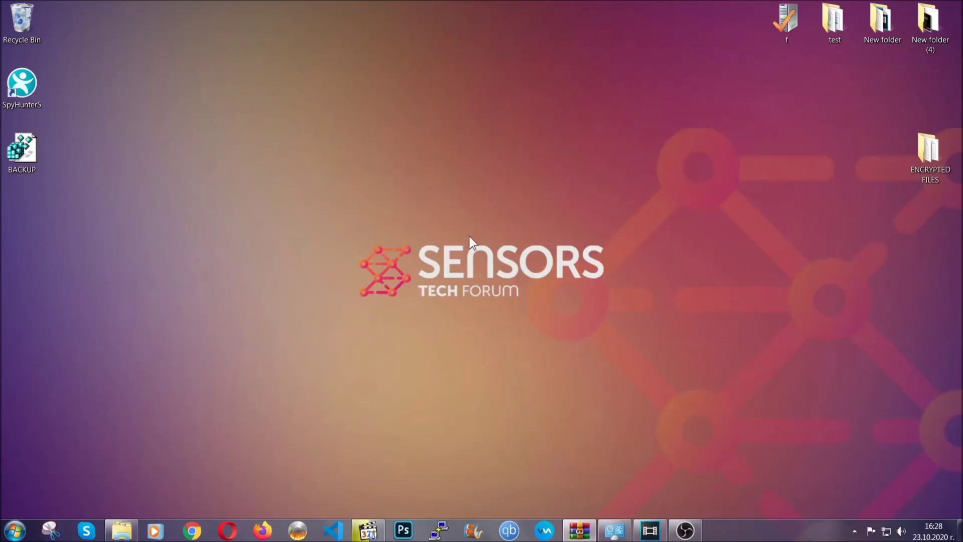